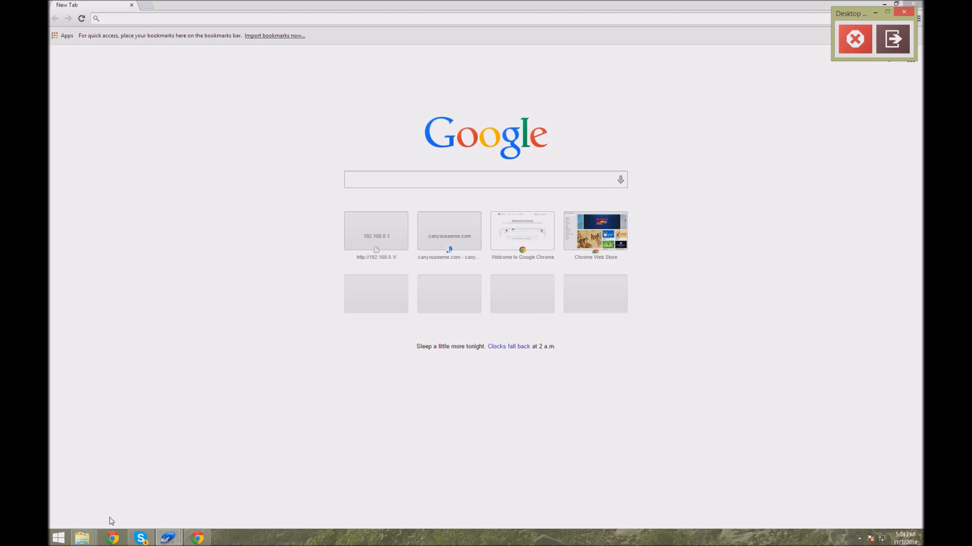
Step: Open the Command Prompt by searching for cmd from the Start screen
click(57, 539)
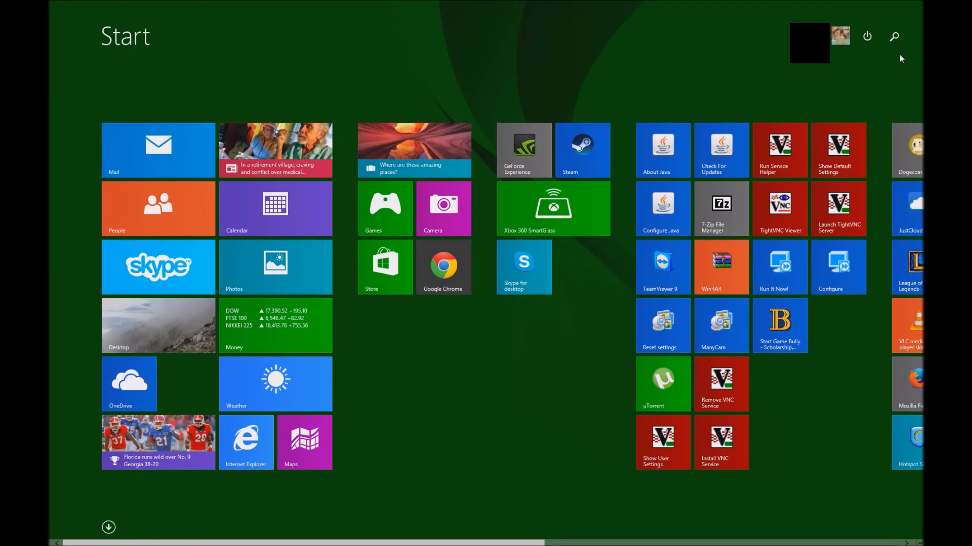
click(898, 38)
text(cmd)
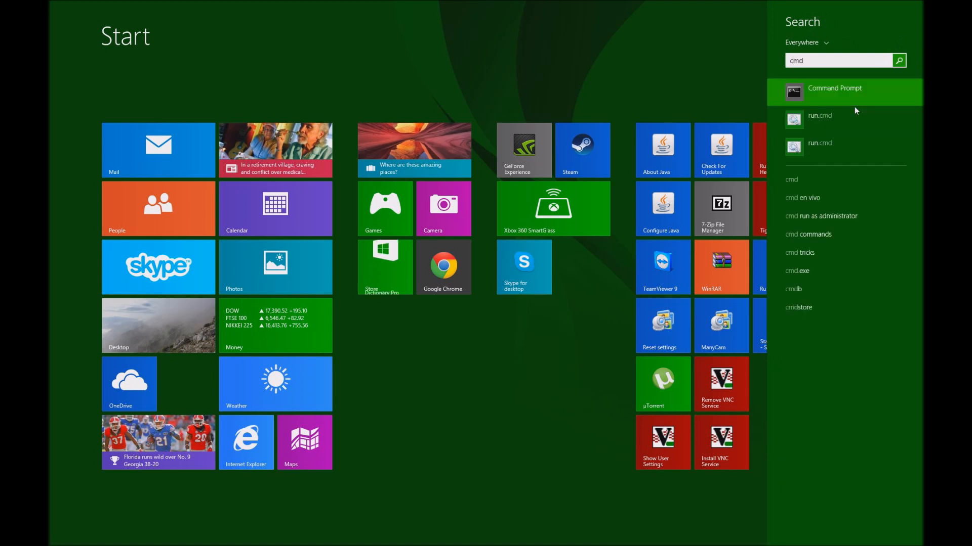
key(Return)
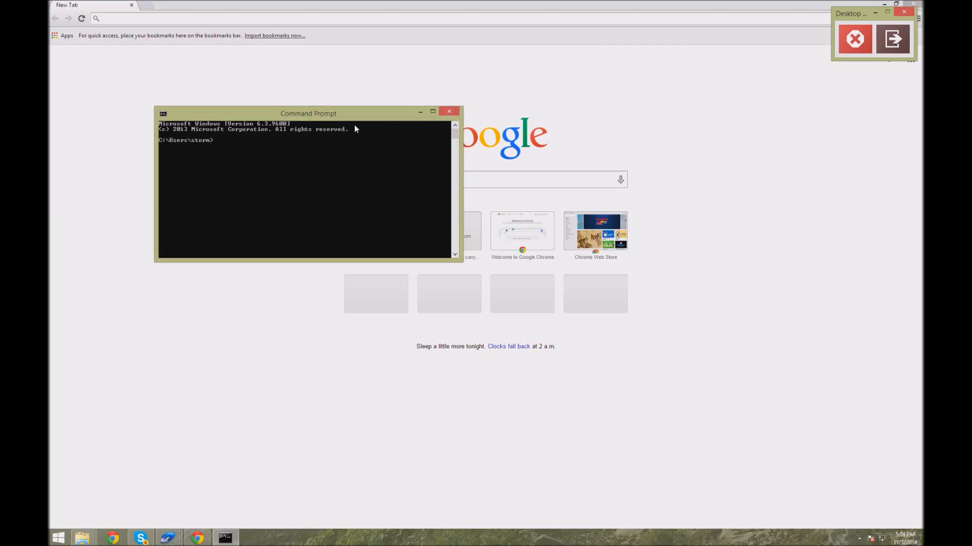
Step: Run ipconfig in the Command Prompt window
drag(374, 114, 269, 41)
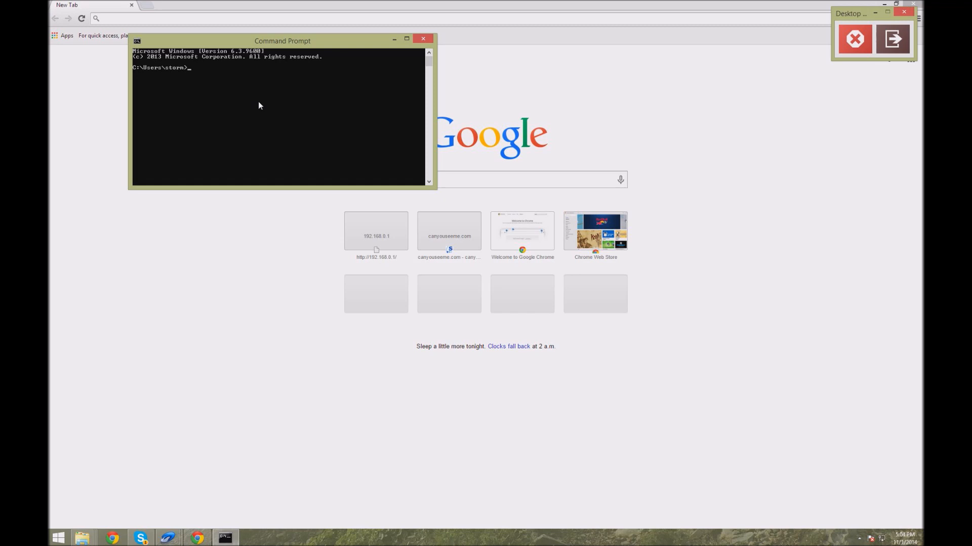
text(ipconfig)
key(Return)
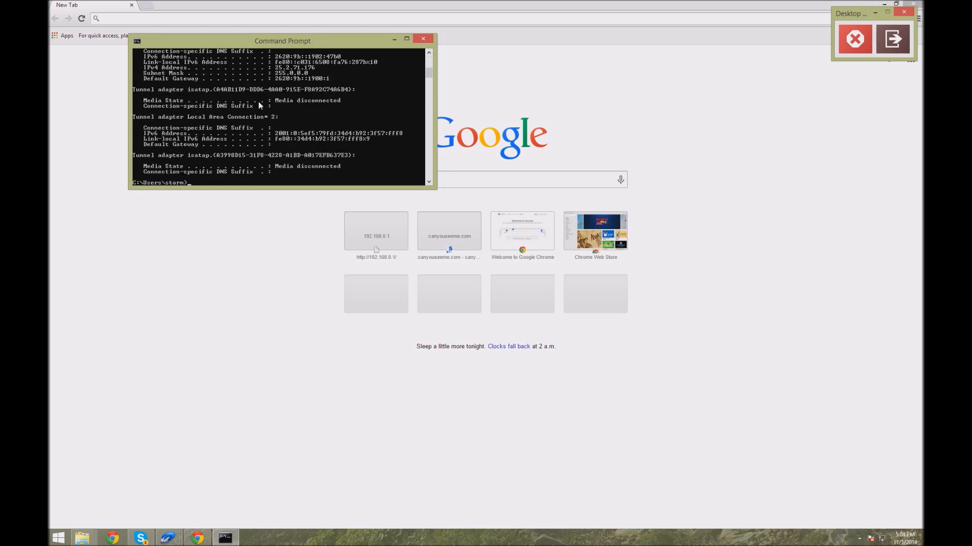
Step: Examine the ipconfig output for the Ethernet adapter's IPv4 address and default gateway
scroll(273, 107, up, 6)
scroll(334, 129, up, 5)
scroll(344, 130, down, 7)
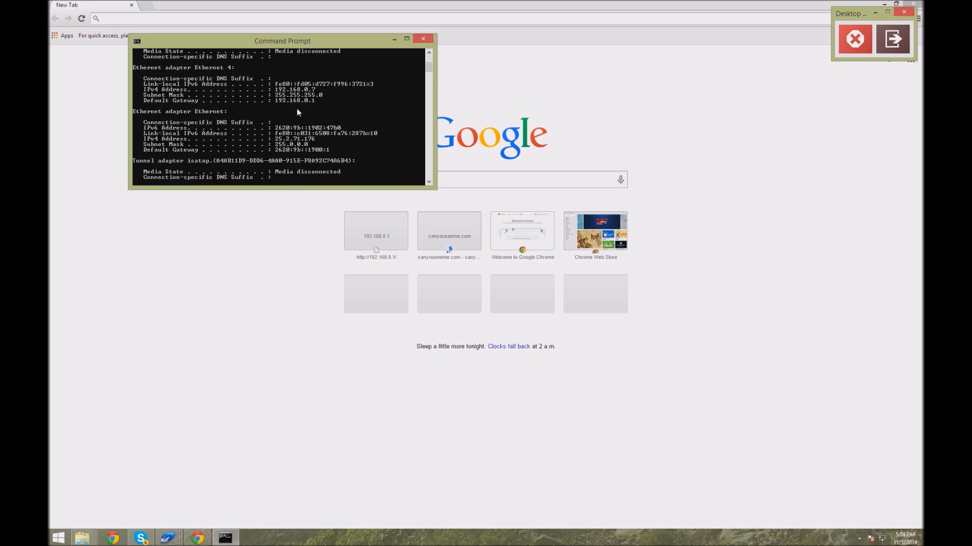
scroll(299, 102, up, 4)
scroll(288, 99, down, 9)
scroll(276, 94, up, 4)
scroll(288, 99, up, 3)
scroll(334, 128, down, 7)
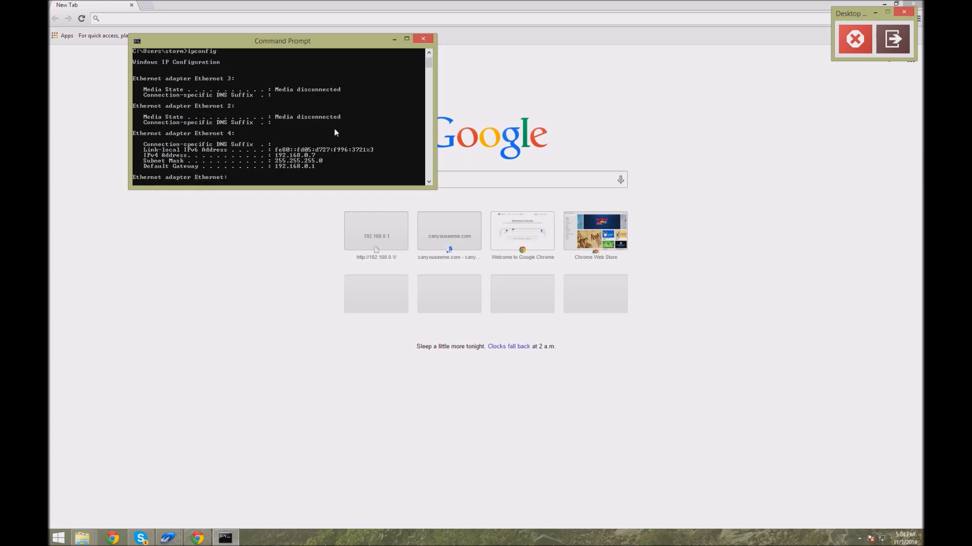
scroll(344, 150, up, 6)
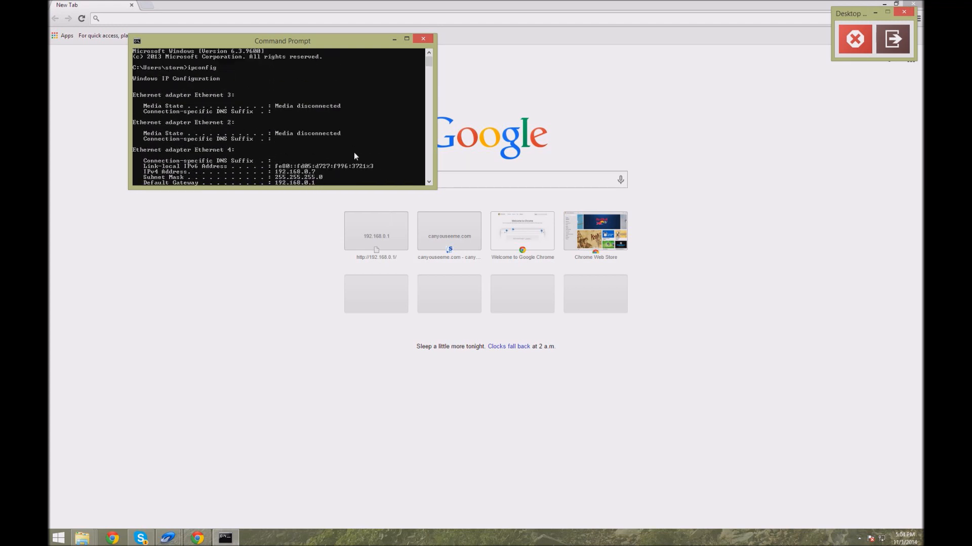
scroll(354, 152, down, 1)
scroll(353, 156, up, 2)
scroll(353, 157, down, 8)
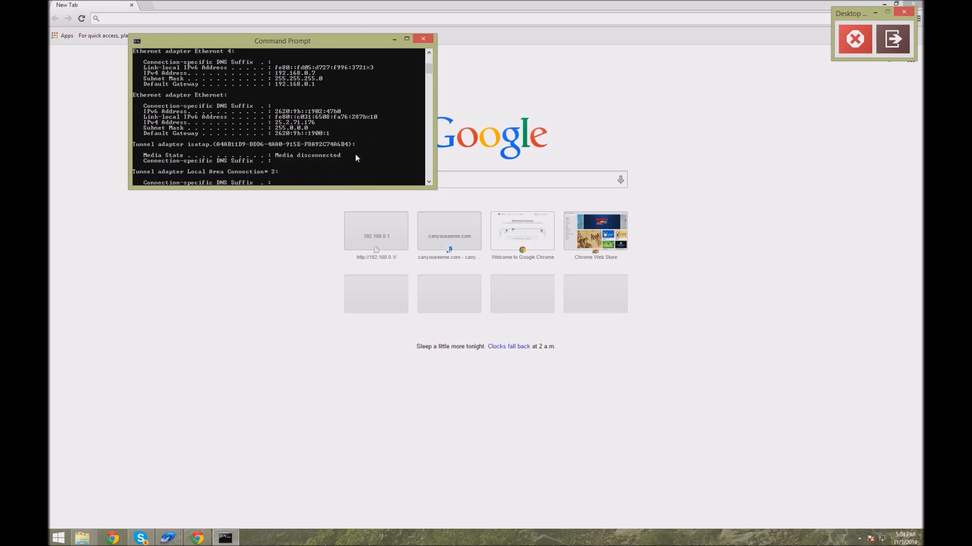
scroll(355, 160, up, 2)
scroll(355, 160, up, 7)
scroll(355, 160, down, 5)
scroll(356, 160, up, 5)
scroll(357, 161, down, 1)
scroll(355, 158, down, 4)
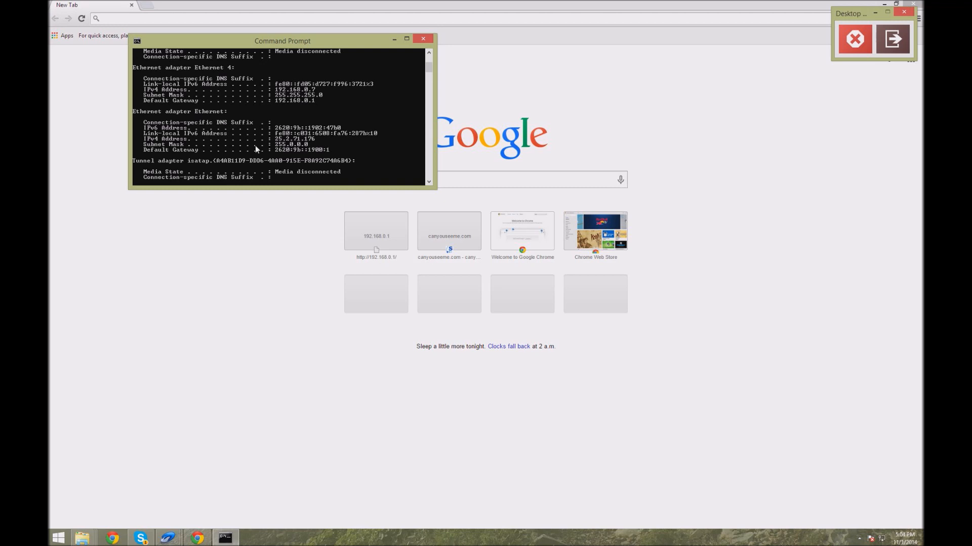
scroll(288, 142, up, 2)
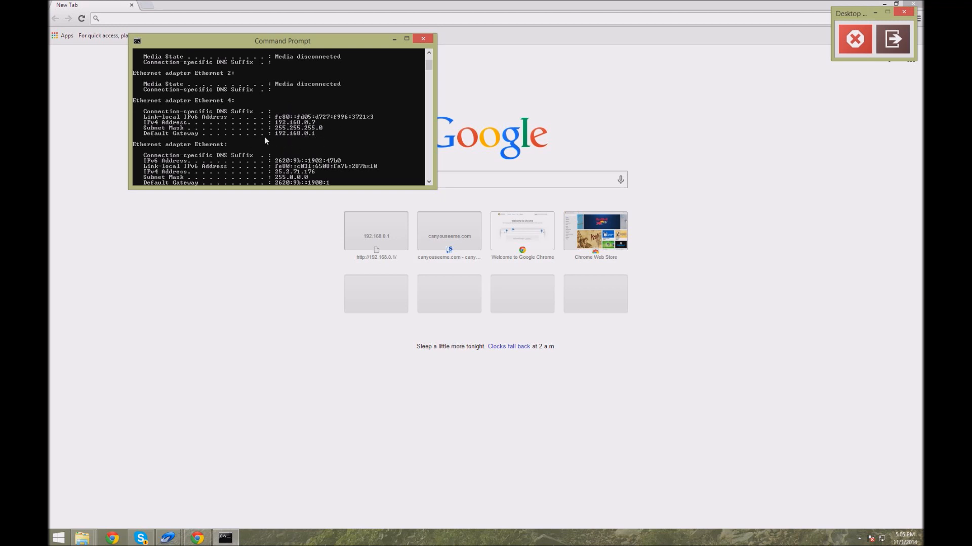
Step: Switch to the browser and open the router's admin page at 192.168.0.1
click(283, 207)
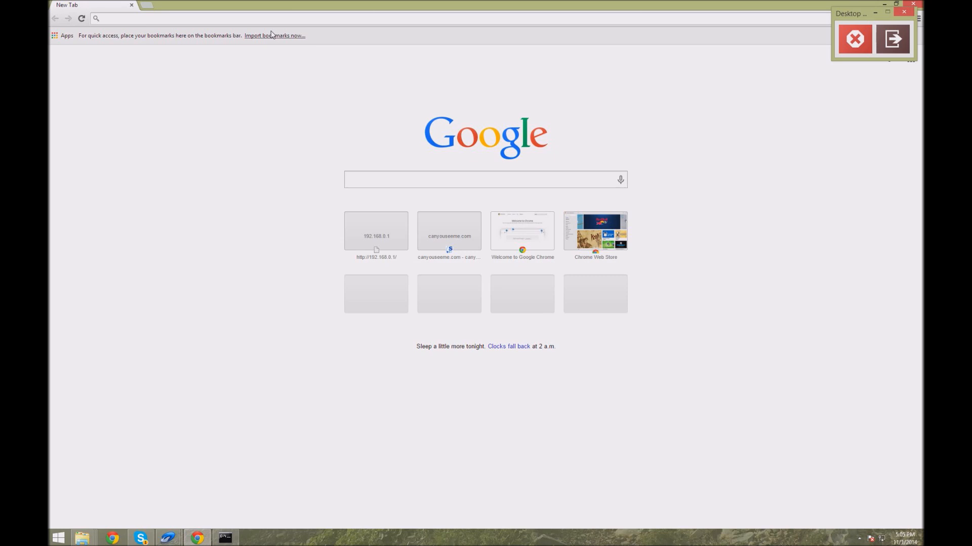
click(234, 539)
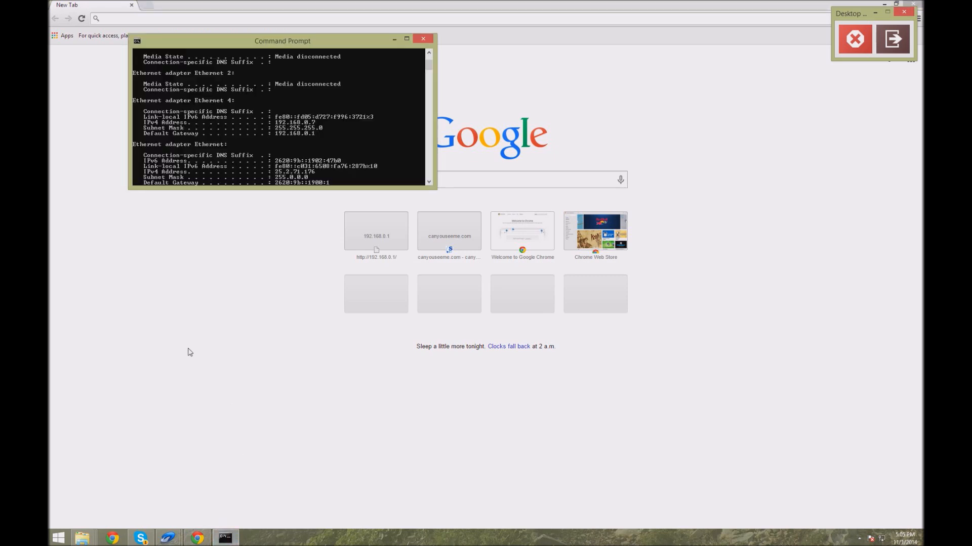
click(180, 273)
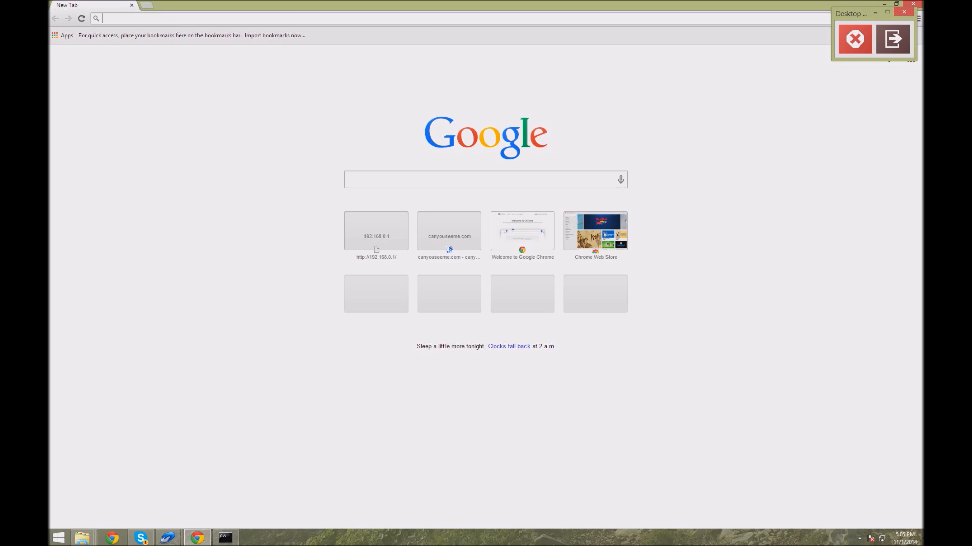
text(192.)
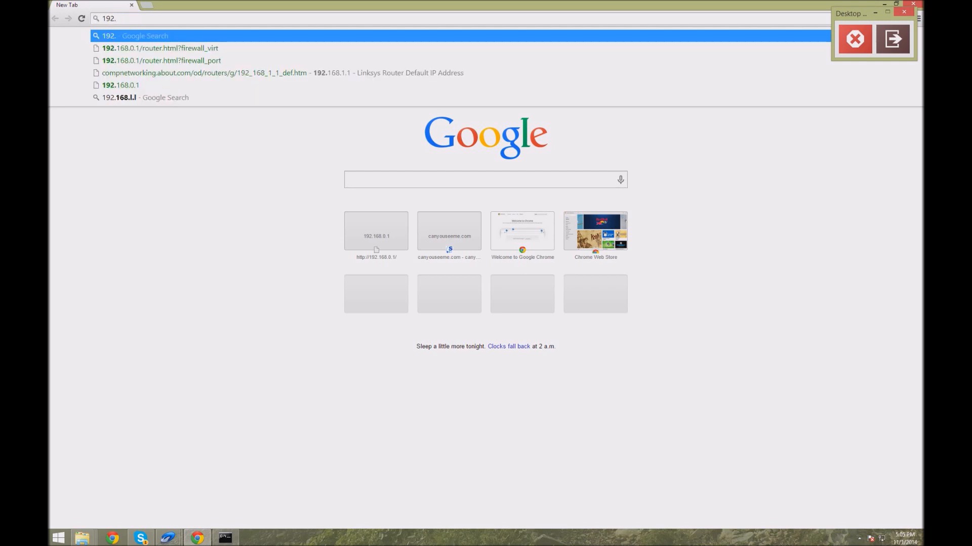
click(184, 86)
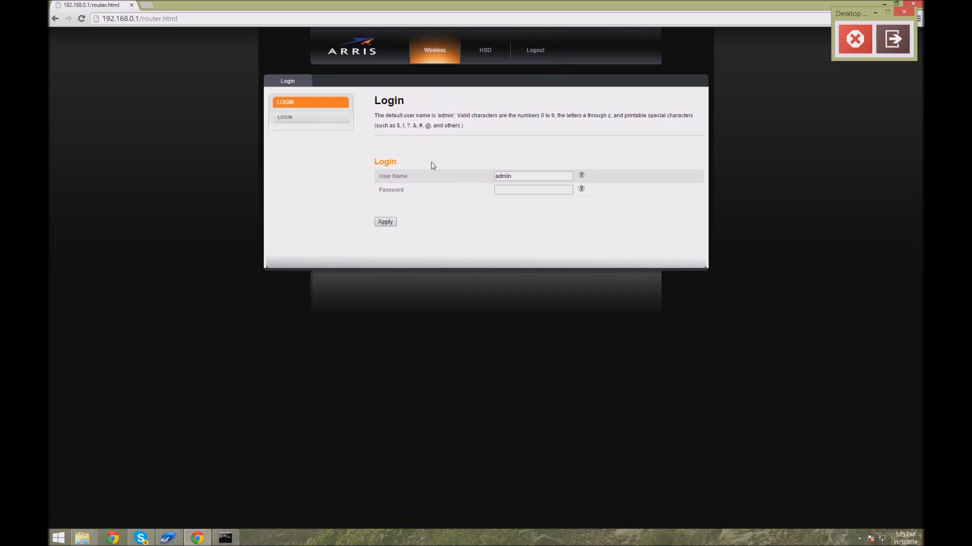
drag(380, 95, 429, 123)
click(476, 240)
drag(476, 230, 439, 182)
click(369, 115)
drag(459, 224, 409, 150)
click(388, 111)
click(517, 205)
click(511, 191)
drag(512, 176, 440, 171)
click(475, 204)
drag(503, 234, 274, 130)
mouse_move(368, 108)
mouse_down()
mouse_move(390, 126)
mouse_move(375, 101)
mouse_up()
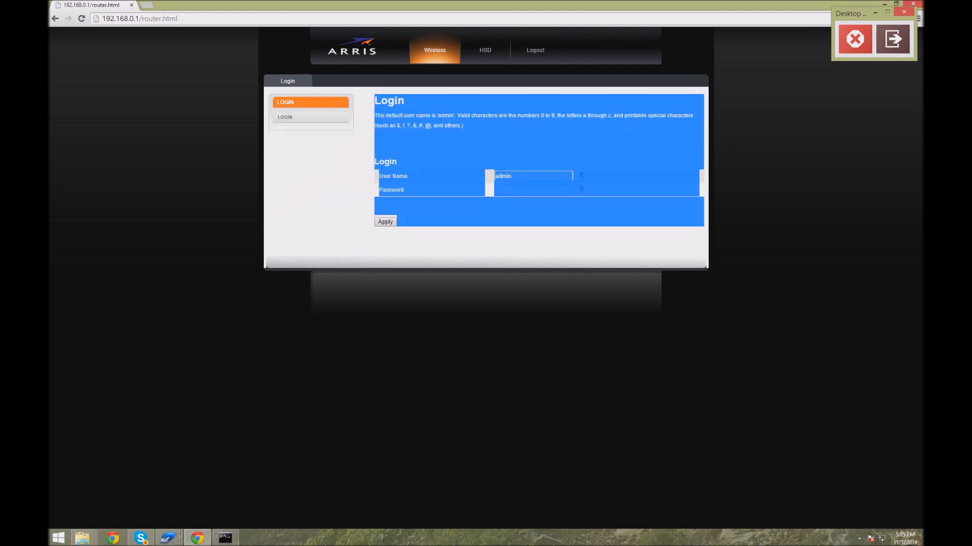
Step: Log in to the router as admin by entering the router password
click(500, 214)
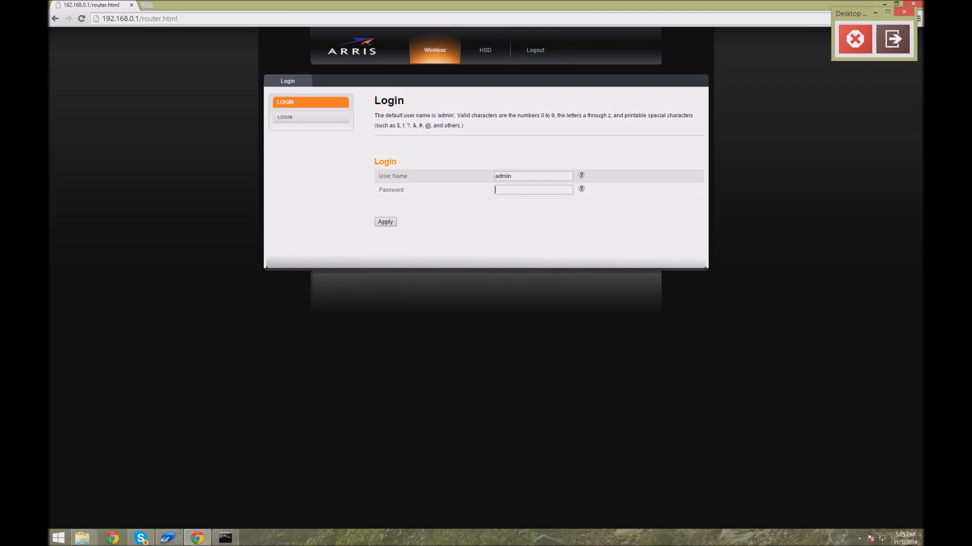
text(assword)
key(Return)
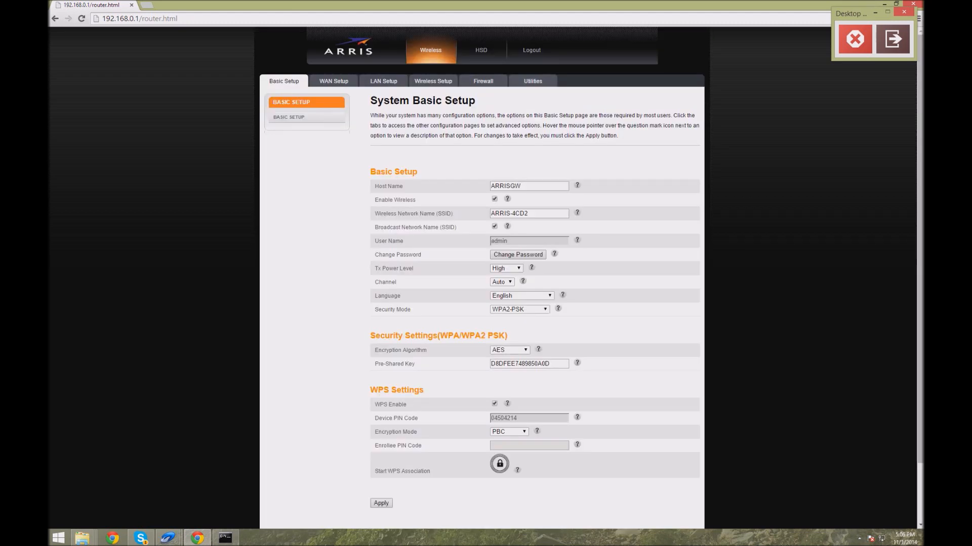
Step: Open the router's Firewall settings
drag(450, 163, 536, 344)
click(427, 207)
click(493, 84)
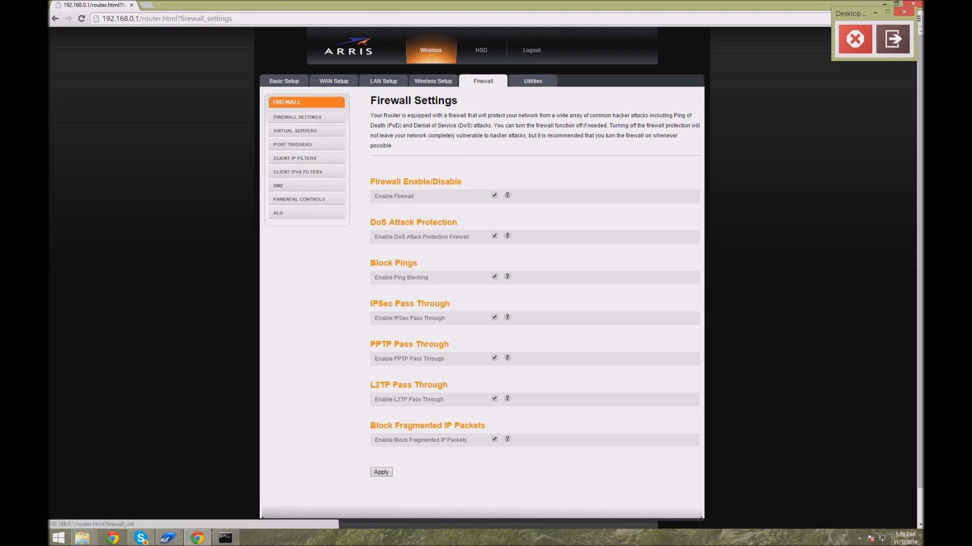
drag(380, 168, 540, 501)
drag(541, 500, 369, 147)
click(508, 489)
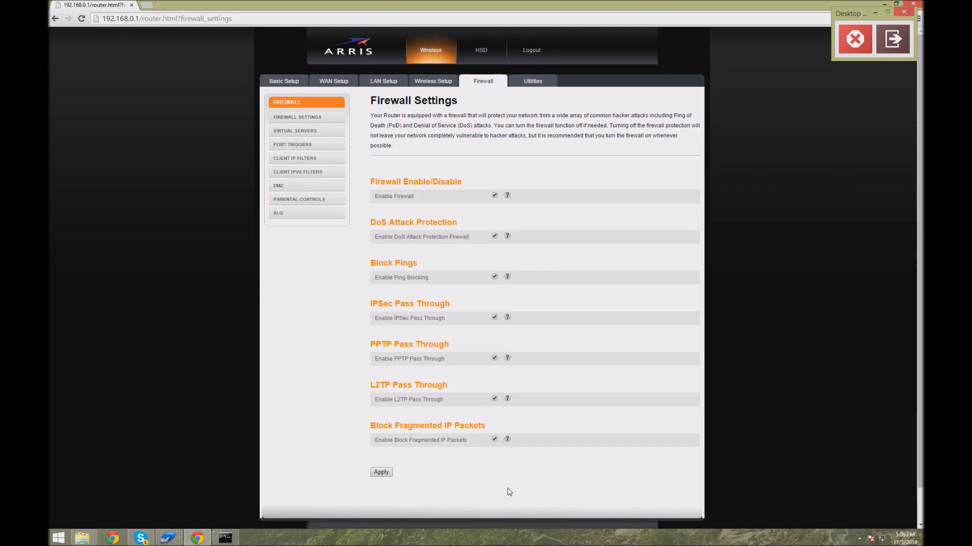
drag(506, 305, 527, 314)
click(569, 357)
drag(538, 458, 354, 424)
click(354, 423)
drag(522, 430, 369, 96)
double_click(490, 482)
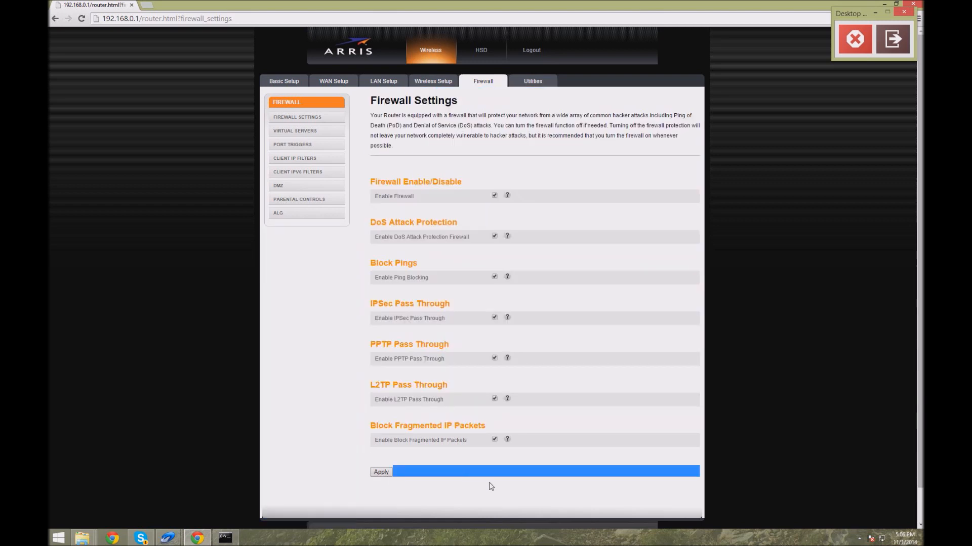
Step: Open Virtual Servers and delete the existing Minecraft forwarding entry
click(486, 426)
click(318, 133)
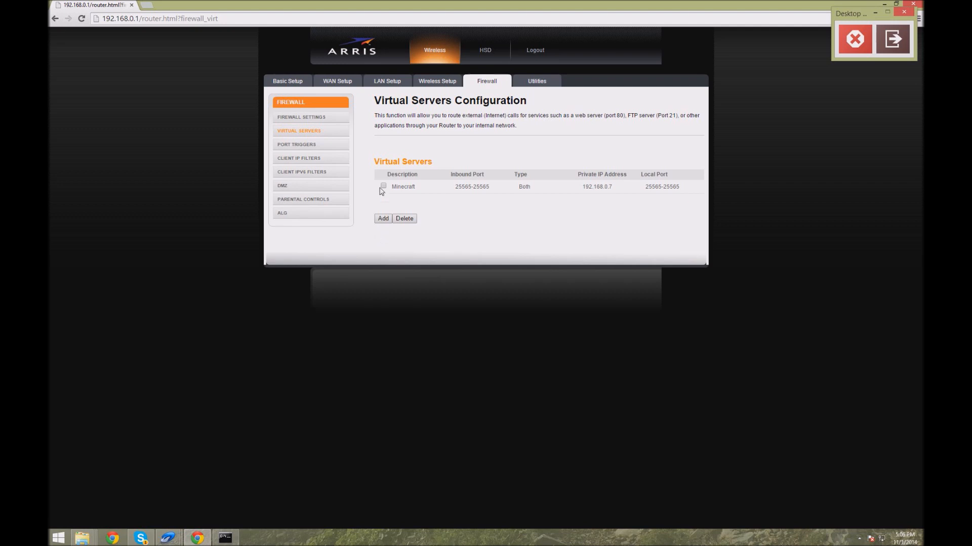
click(383, 187)
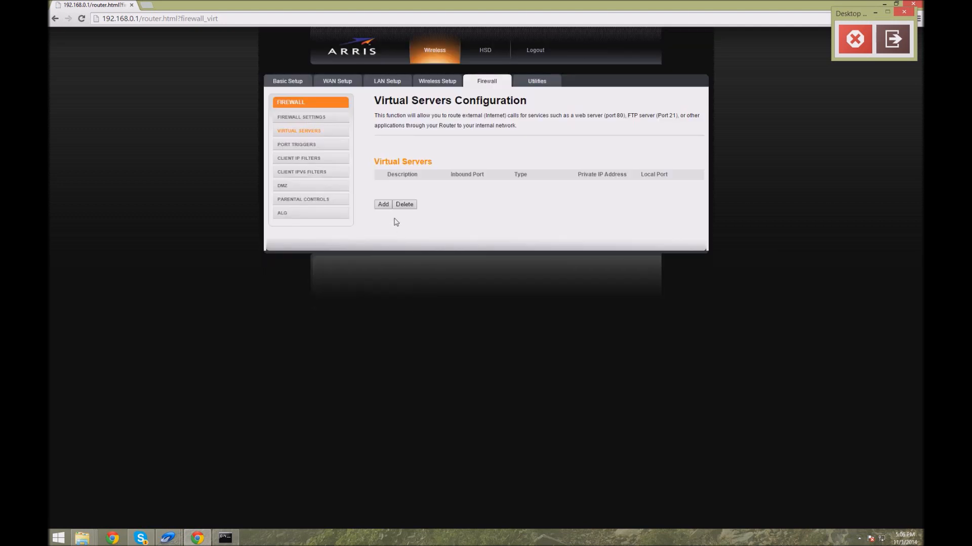
Step: Add a new virtual server described as Minecraft with inbound ports 25565 to 25565
click(383, 204)
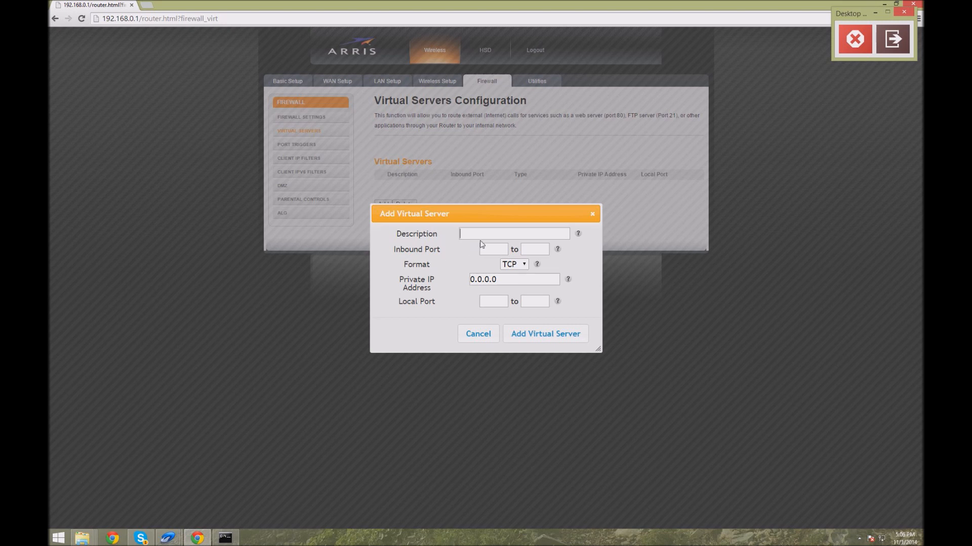
text(Minecraft)
drag(498, 235, 448, 238)
click(503, 248)
text(25565)
text(25565)
drag(544, 249, 501, 249)
click(480, 250)
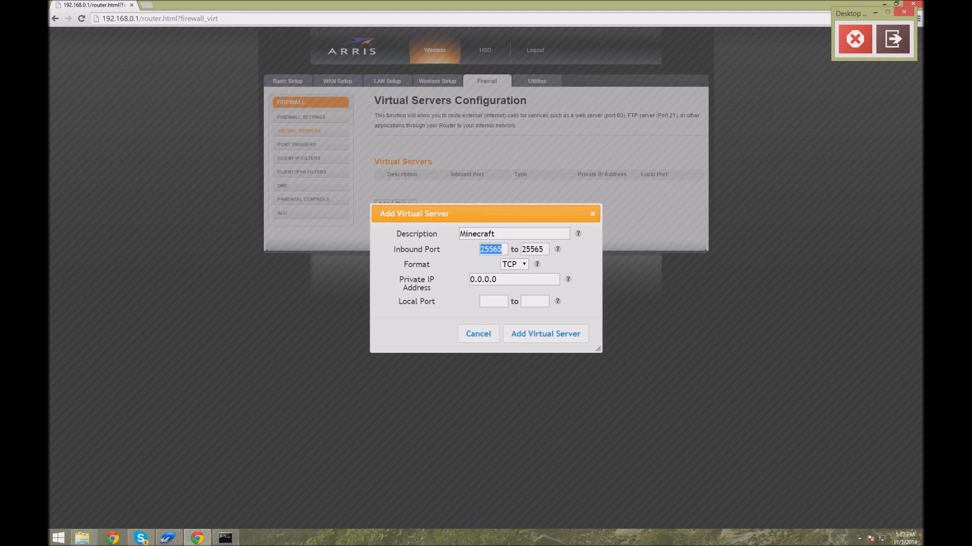
click(501, 249)
mouse_move(502, 250)
mouse_down()
mouse_move(470, 244)
mouse_move(521, 249)
mouse_up()
click(544, 249)
key(shift+Tab)
key(Tab)
Step: Set the virtual server's format to Both
click(517, 265)
click(519, 295)
click(519, 267)
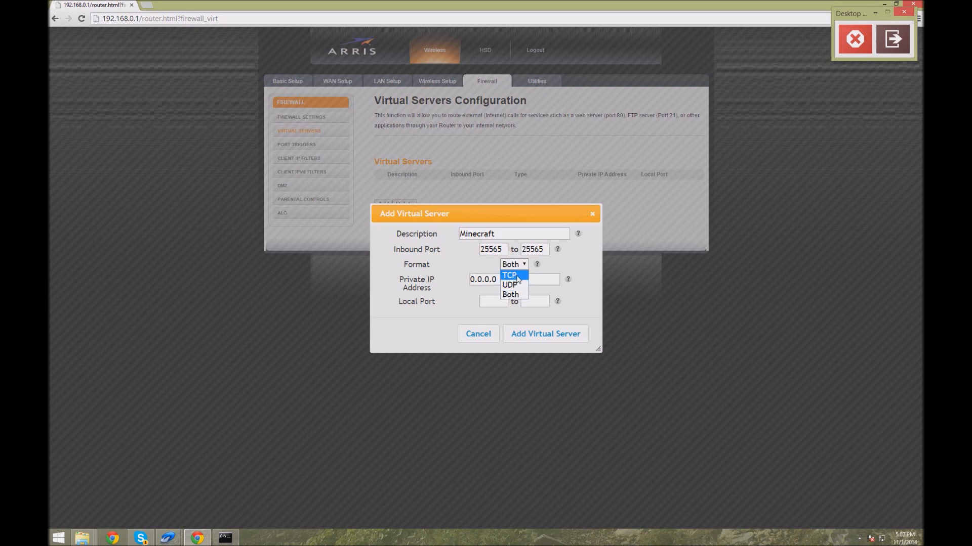
click(516, 295)
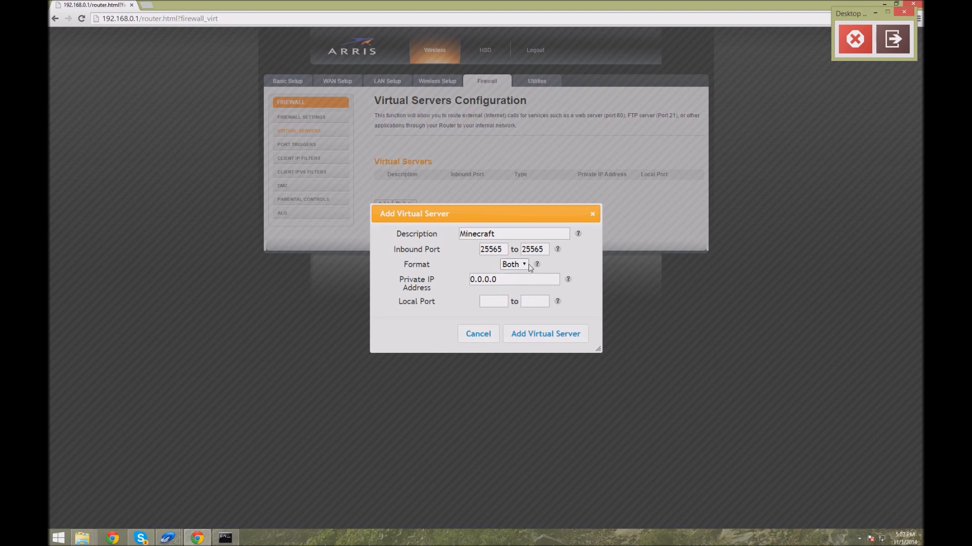
Step: Clear the Private IP Address field and check the computer's IPv4 address in the Command Prompt
click(528, 281)
key(ctrl+a)
key(BackSpace)
click(225, 538)
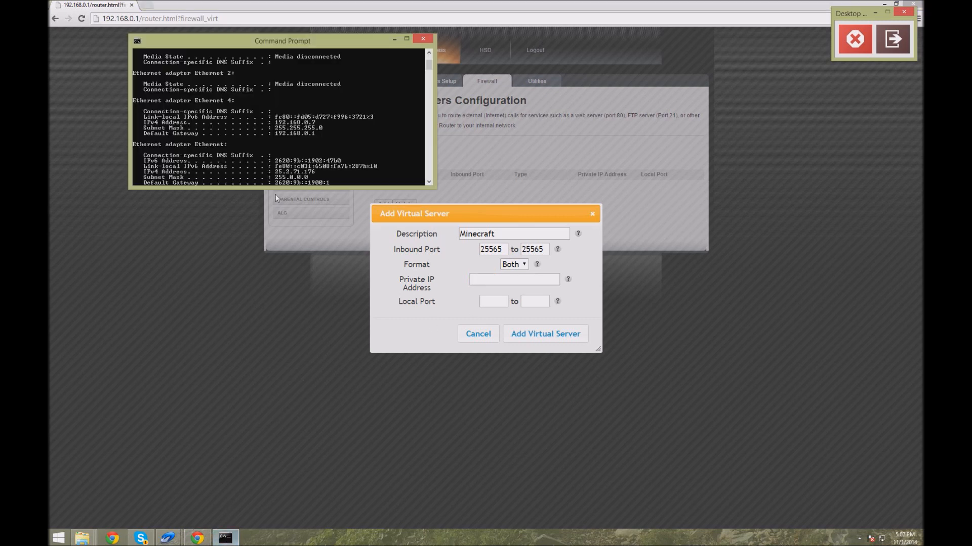
drag(294, 48, 274, 107)
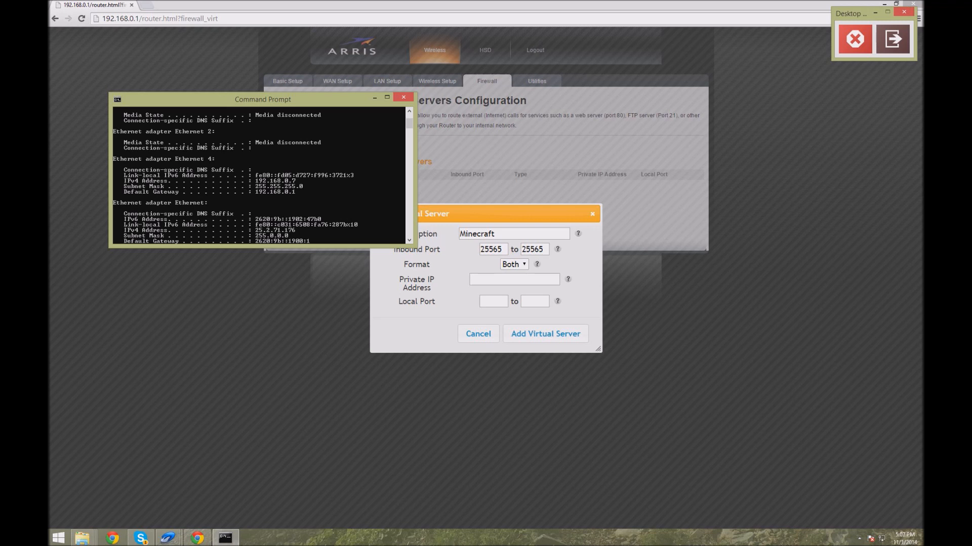
click(496, 280)
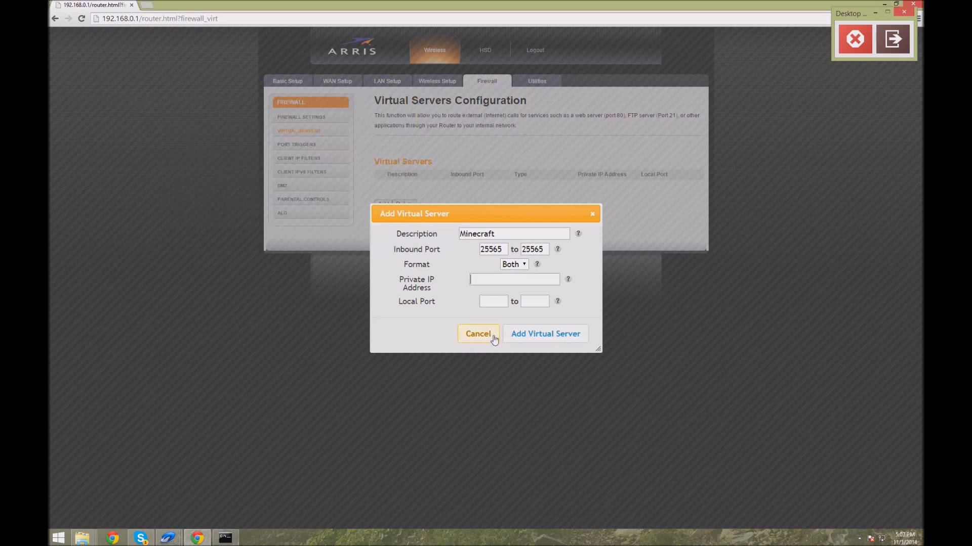
Step: Enter 192.168.0.7 as the private IP address and select the entered text
text(192.18)
key(BackSpace)
key(F12)
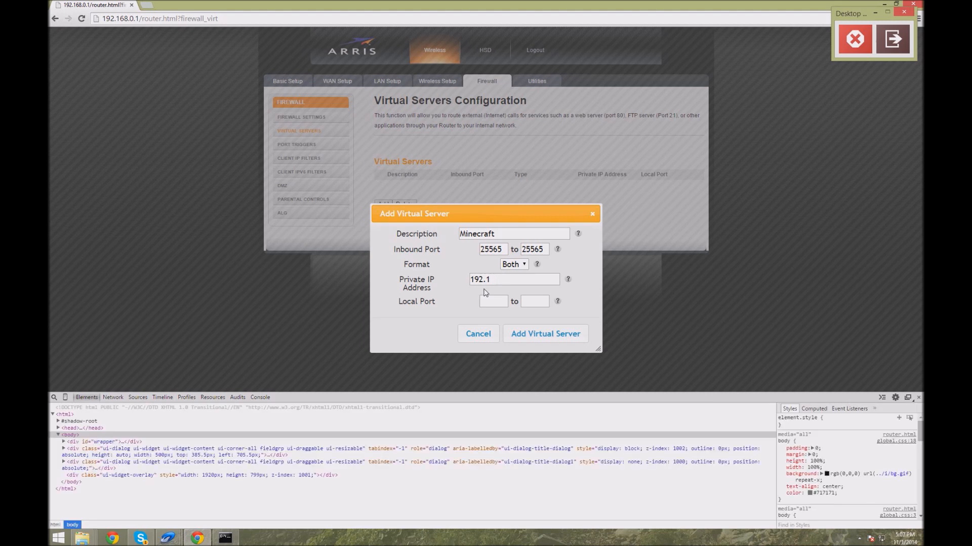
key(F12)
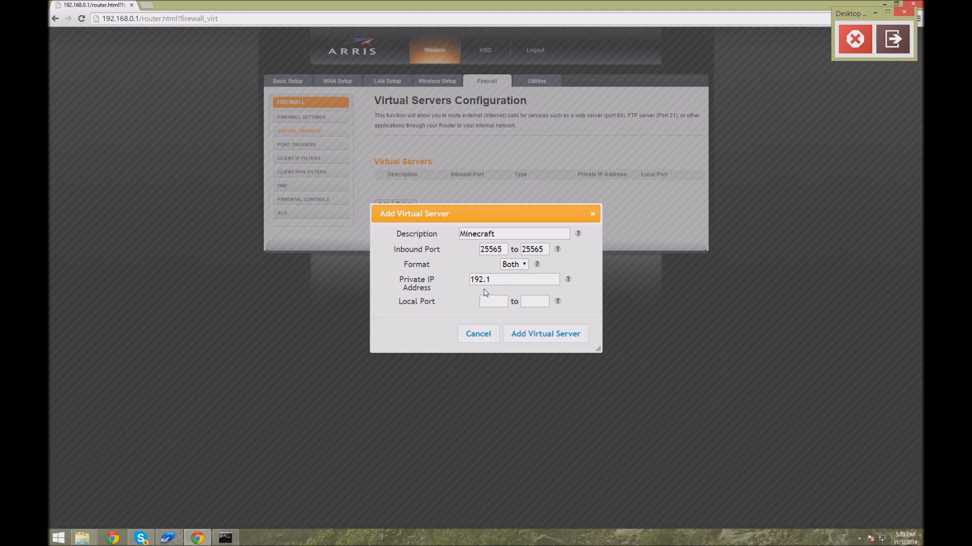
text(69.0.7)
key(BackSpace)
text(8)
key(ctrl+a)
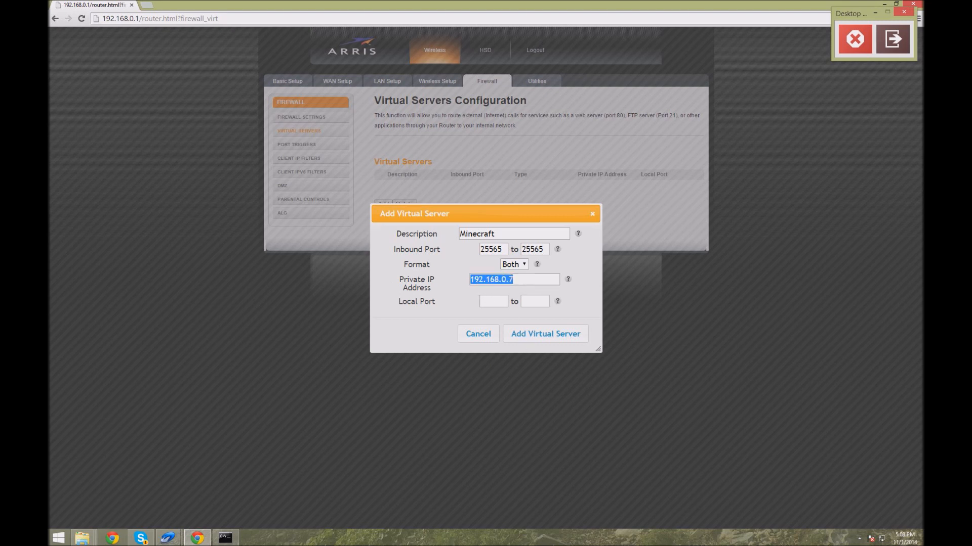
Step: Set the local port range to 25565 to 25565 and add the virtual server
key(Tab)
text(2555)
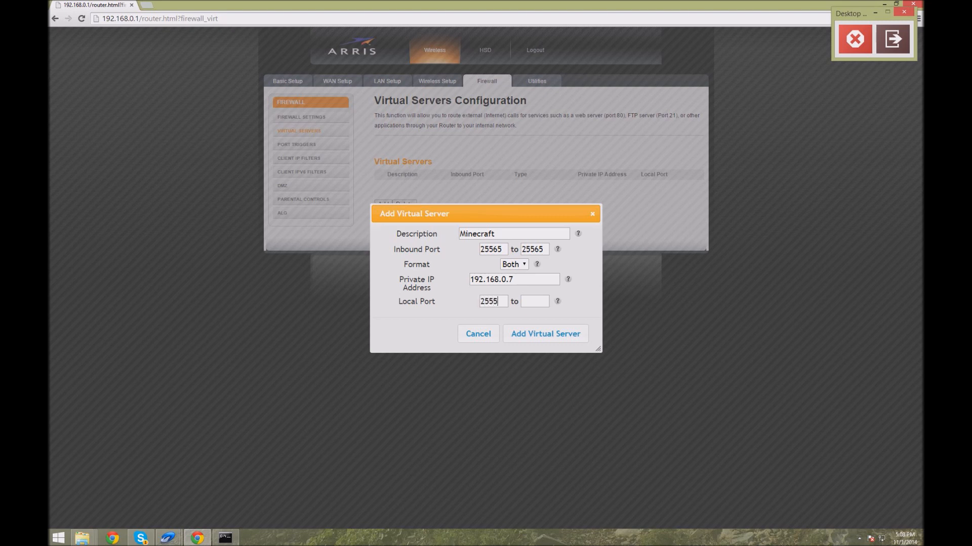
text(\65)
key(BackSpace)
key(BackSpace)
key(BackSpace)
key(BackSpace)
key(BackSpace)
key(BackSpace)
key(BackSpace)
text(25565)
click(527, 303)
text(25565)
click(549, 335)
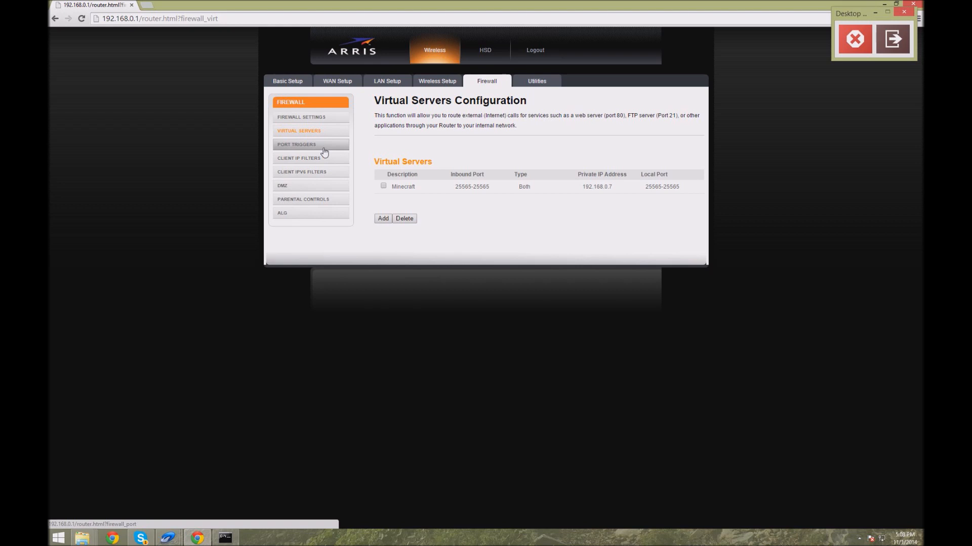
Step: Add a port trigger described as Minecraft with outbound and inbound ports 25565 to 25565 and format Both
click(324, 147)
click(383, 175)
click(404, 209)
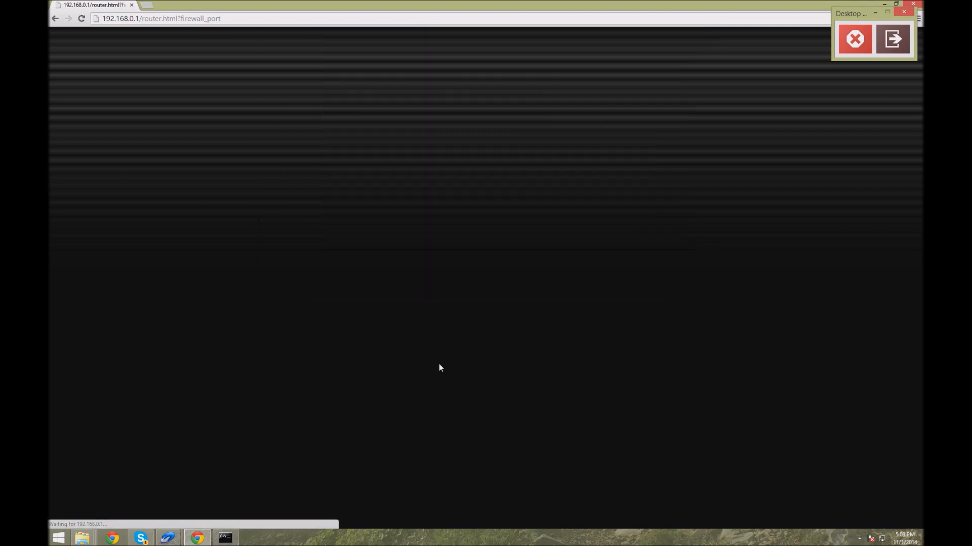
click(383, 194)
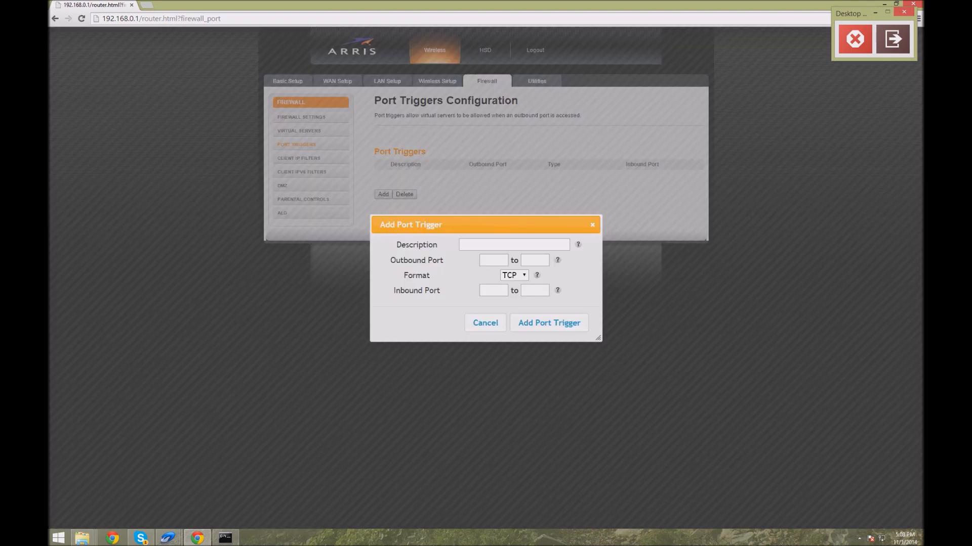
text(Minecraft)
key(Tab)
text(2556525565)
click(524, 276)
click(512, 303)
text(25565)
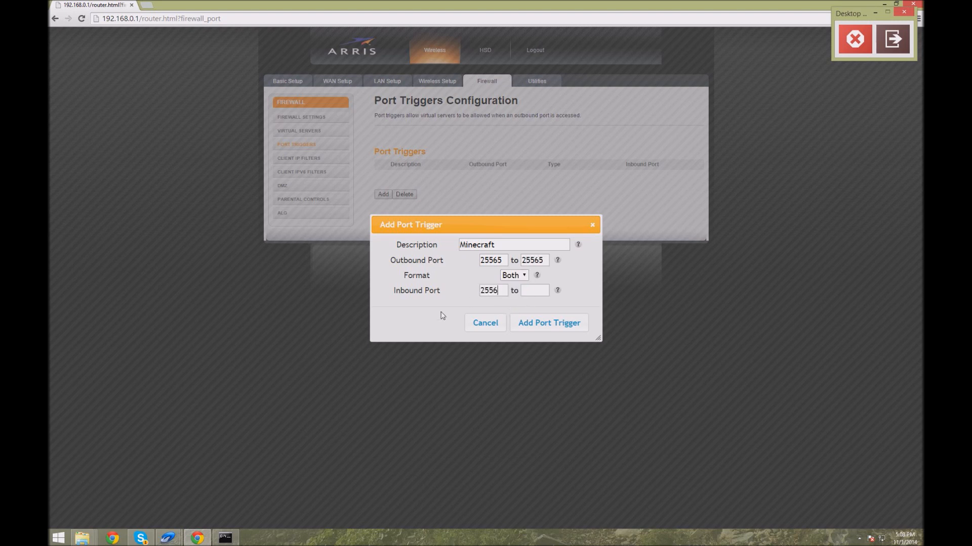
text(25565)
click(549, 328)
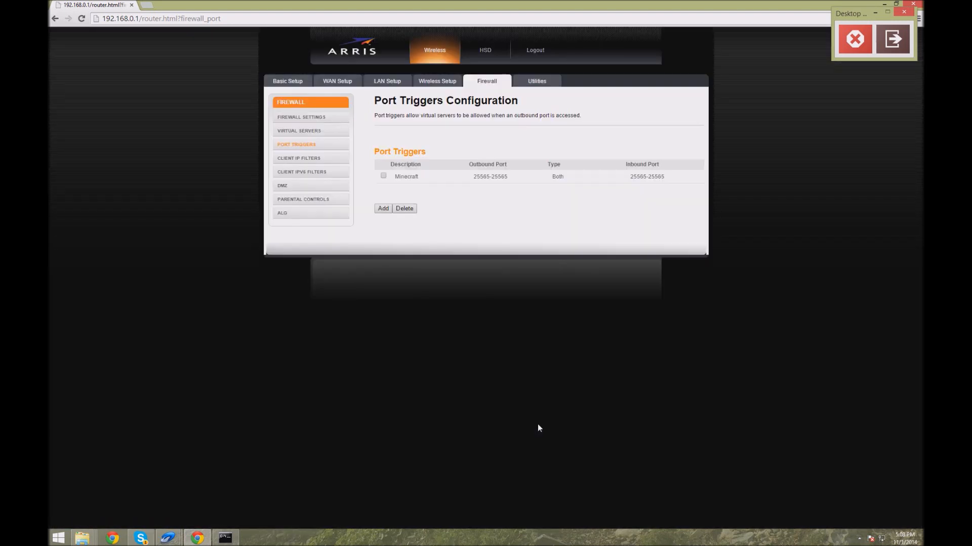
Step: In a new browser tab, search for port checker and open the yougetsignal Open Port Check Tool
click(146, 5)
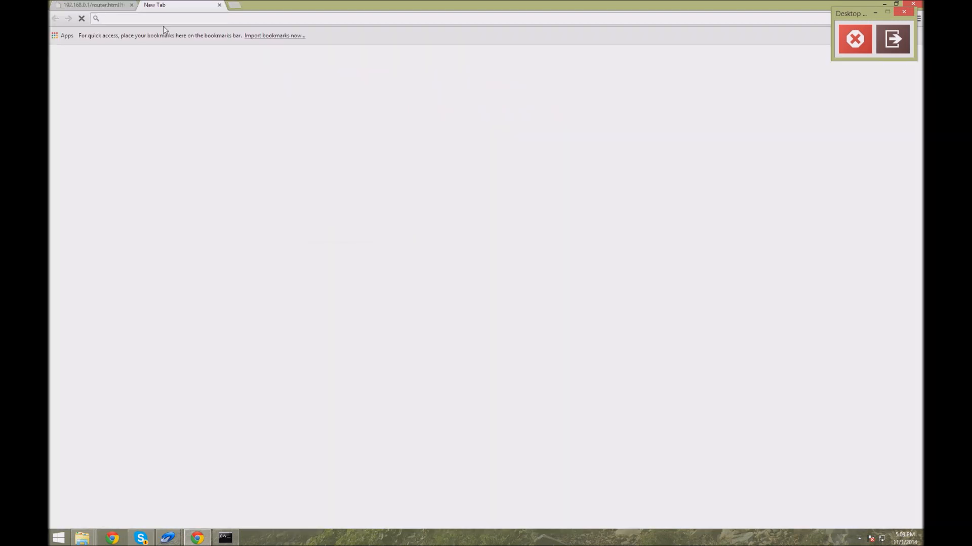
text(port che)
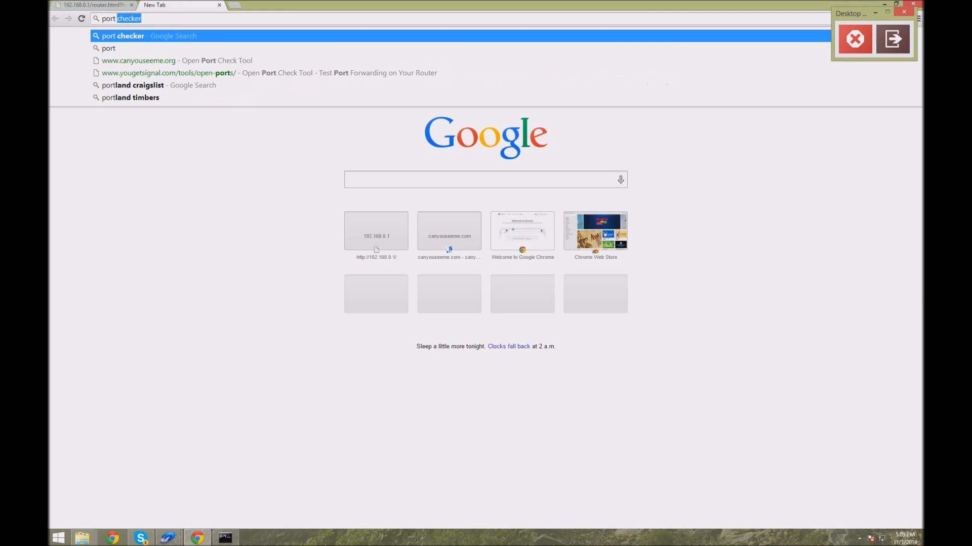
text(cker)
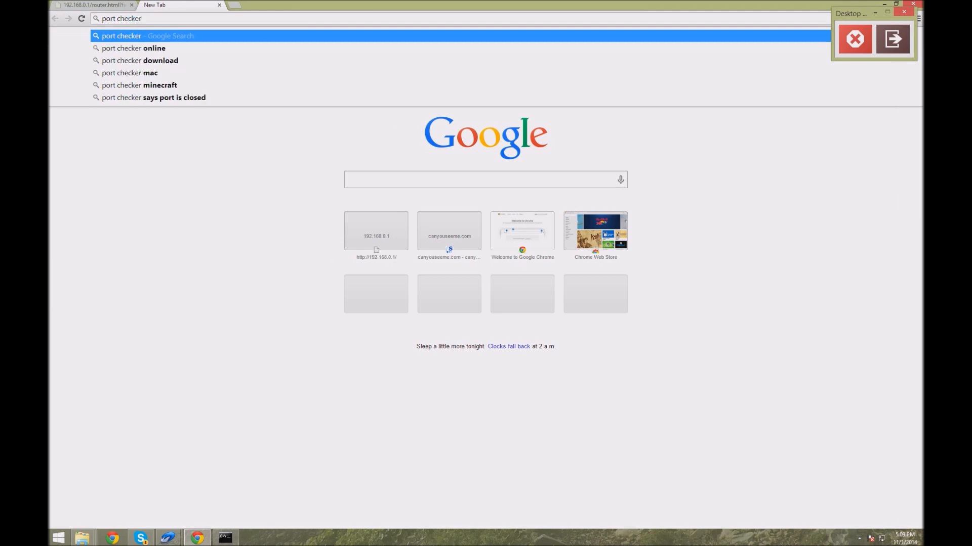
key(Return)
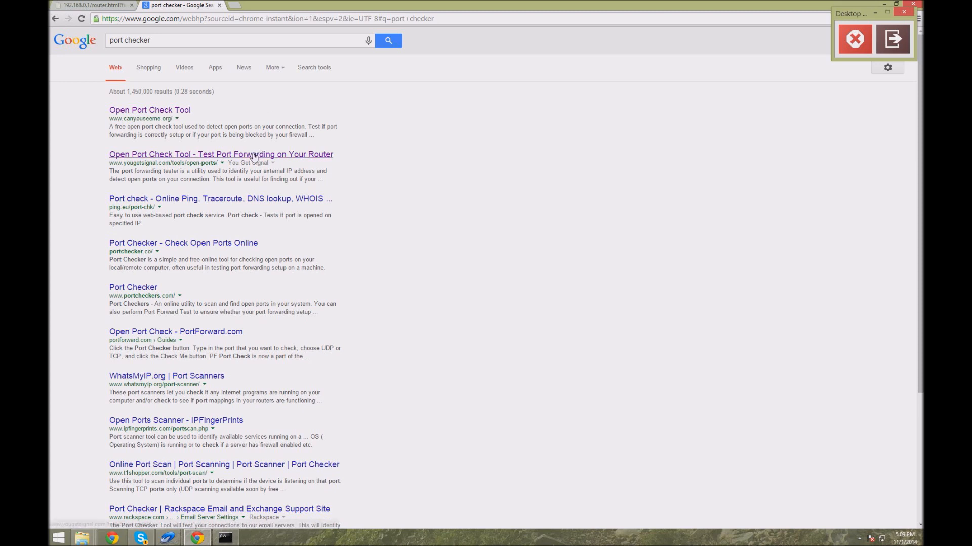
click(225, 159)
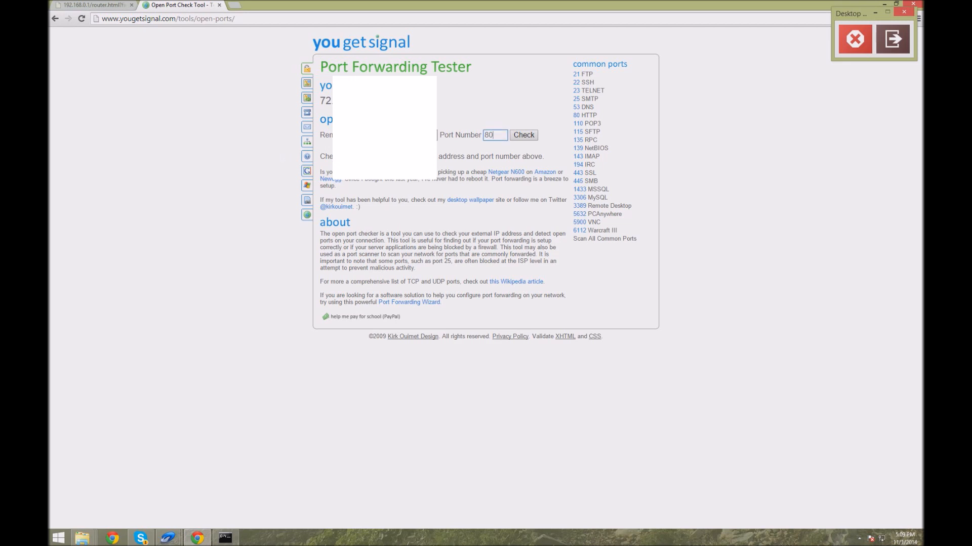
Step: Test whether port 25565 is open with the Port Forwarding Tester and highlight the result line
key(BackSpace)
key(BackSpace)
text(25565)
click(455, 153)
click(524, 139)
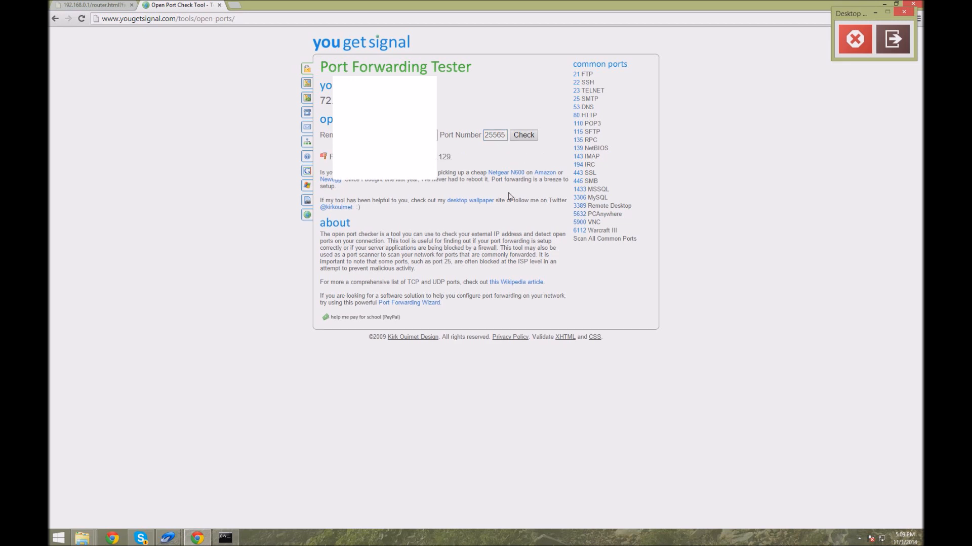
double_click(452, 157)
drag(453, 157, 323, 161)
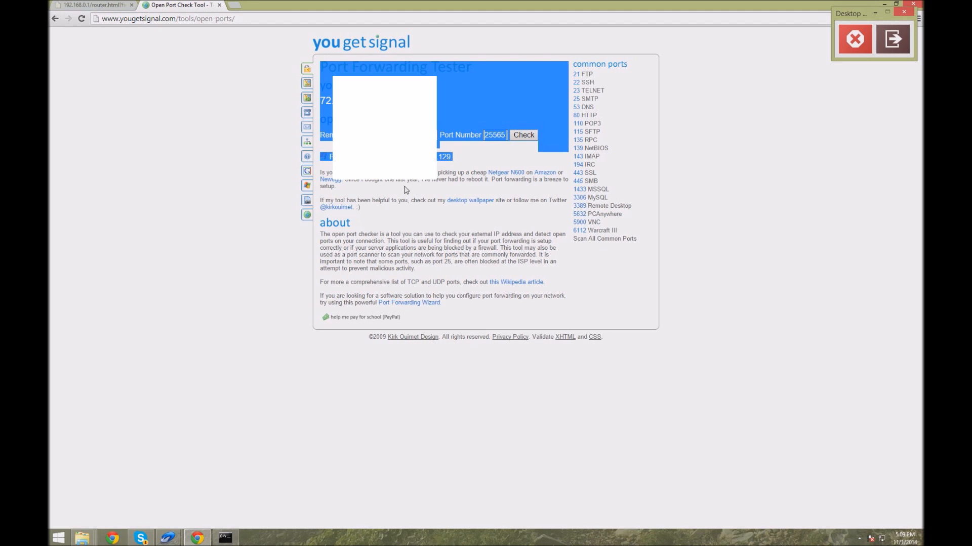
click(243, 228)
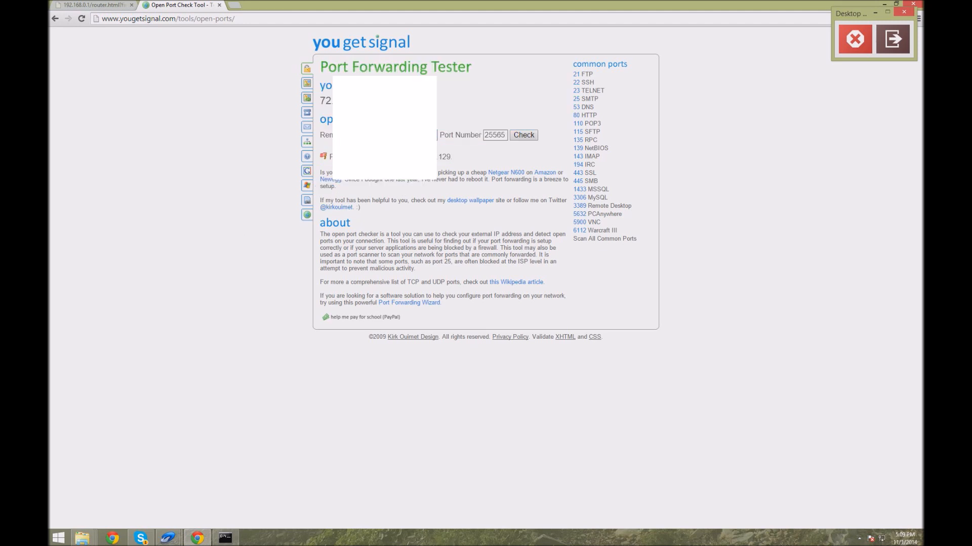
Step: Launch the Minecraft server executable from the Minecraft folder
mouse_move(82, 538)
click(104, 503)
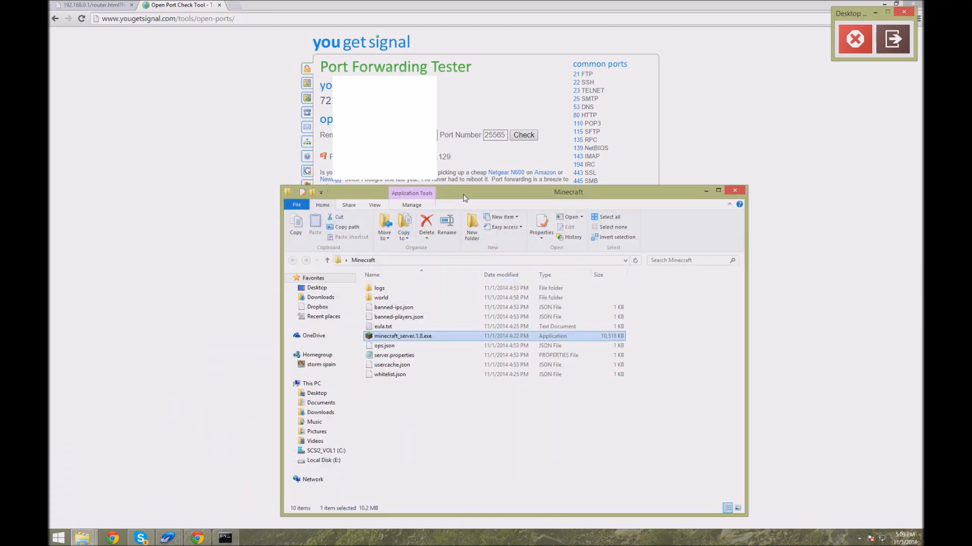
drag(460, 195, 585, 120)
double_click(563, 262)
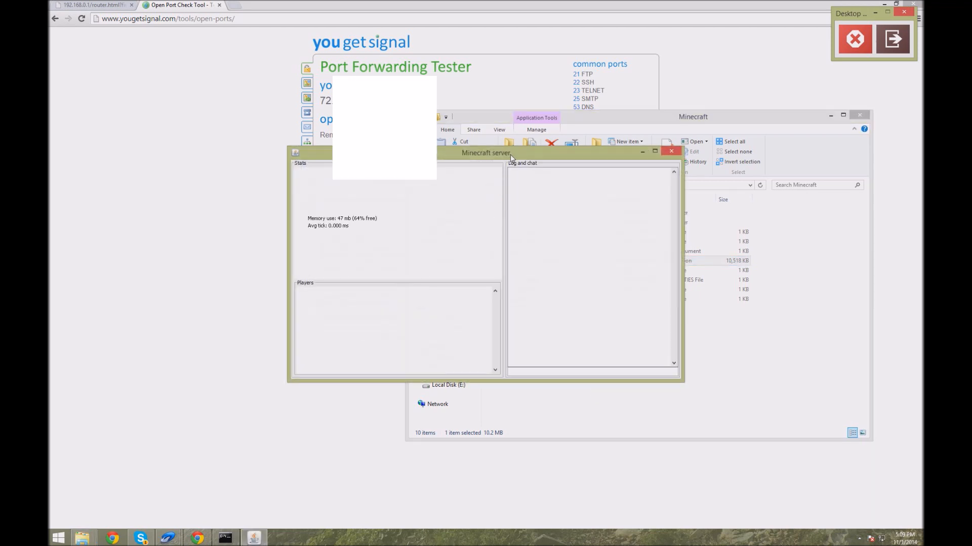
drag(497, 160, 363, 296)
click(278, 255)
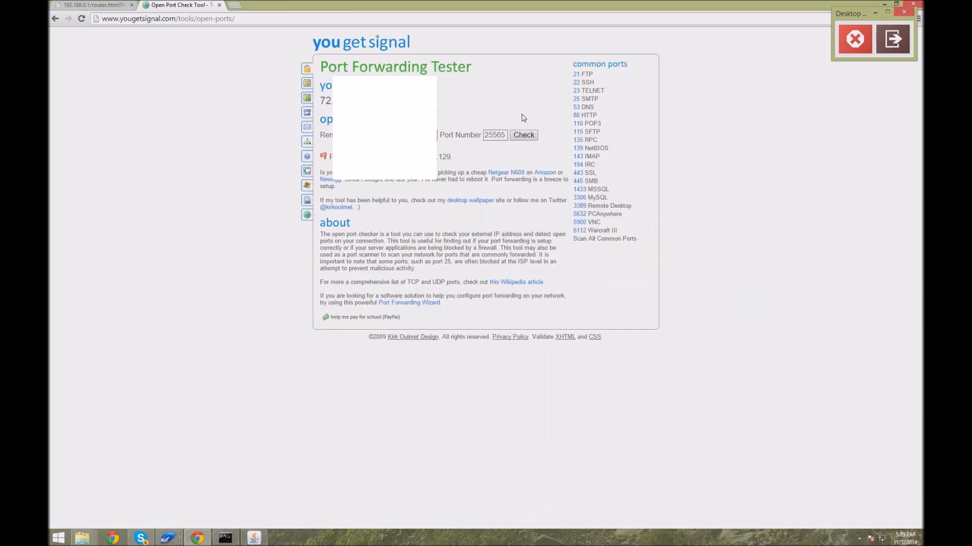
Step: Re-test port 25565 with the Port Forwarding Tester while the server runs
click(529, 139)
drag(452, 158, 379, 157)
click(412, 213)
Step: Return to the router's Port Triggers page to review the Minecraft entry
click(101, 5)
drag(417, 176, 507, 262)
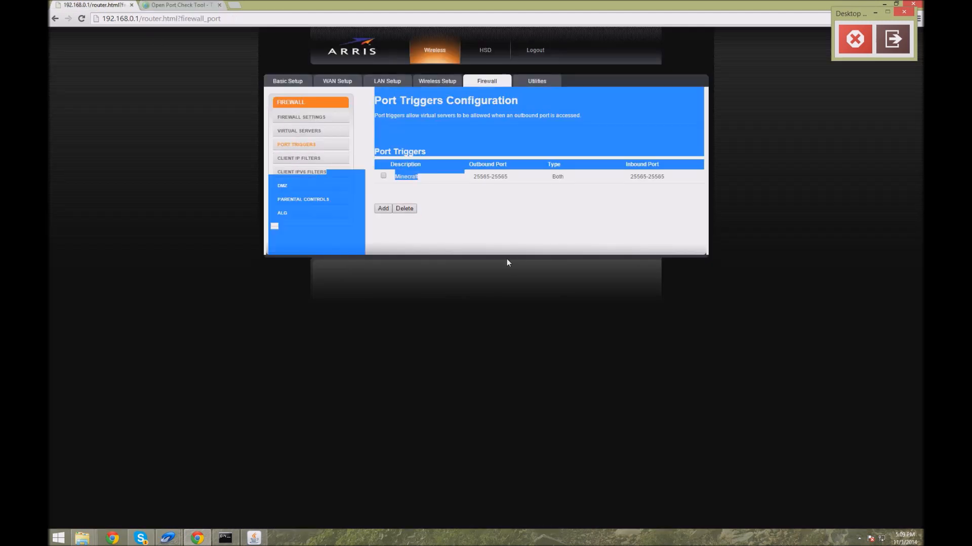
click(527, 218)
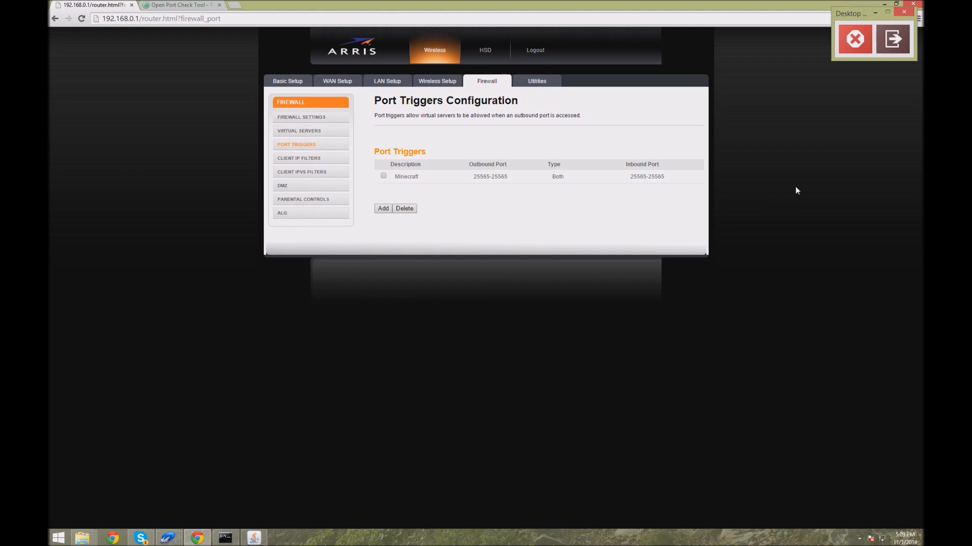
click(855, 39)
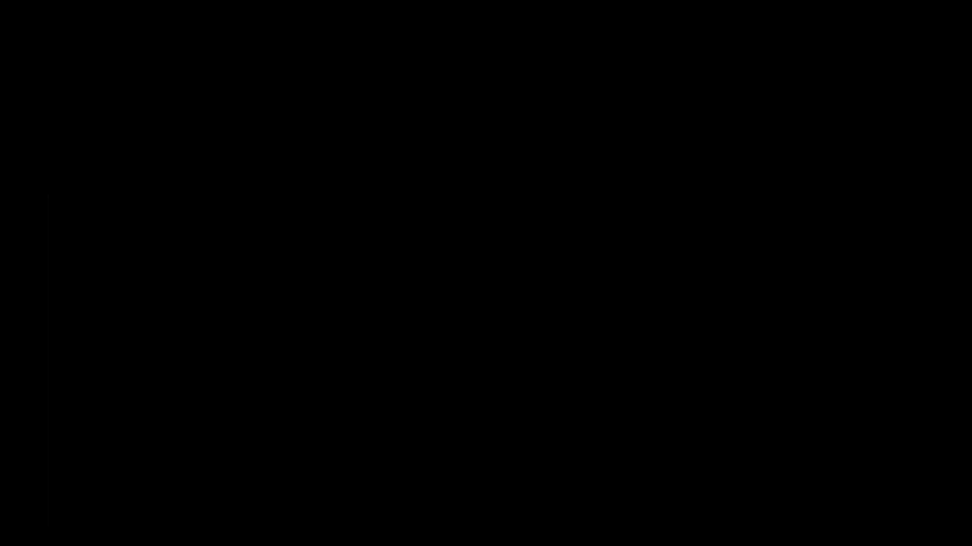